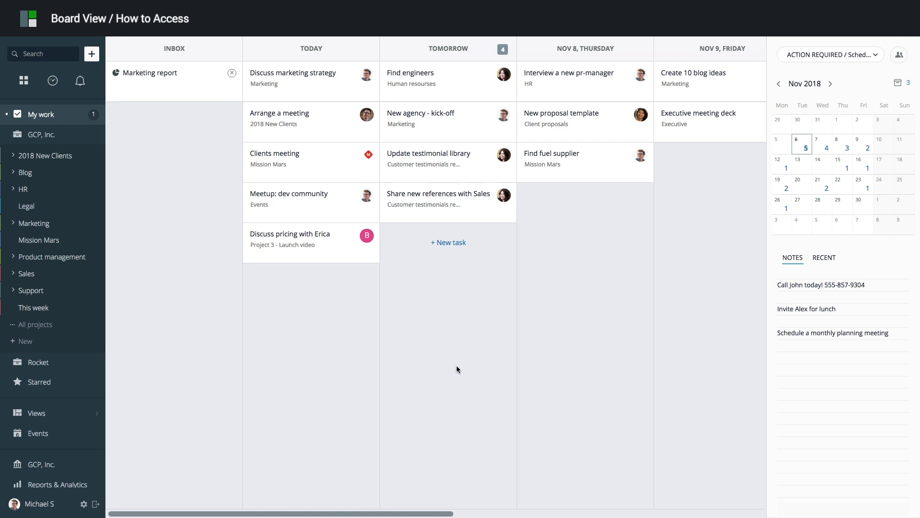
# - Open the Mission Mars project in its Board view of empty status columns
pyautogui.click(61, 242)
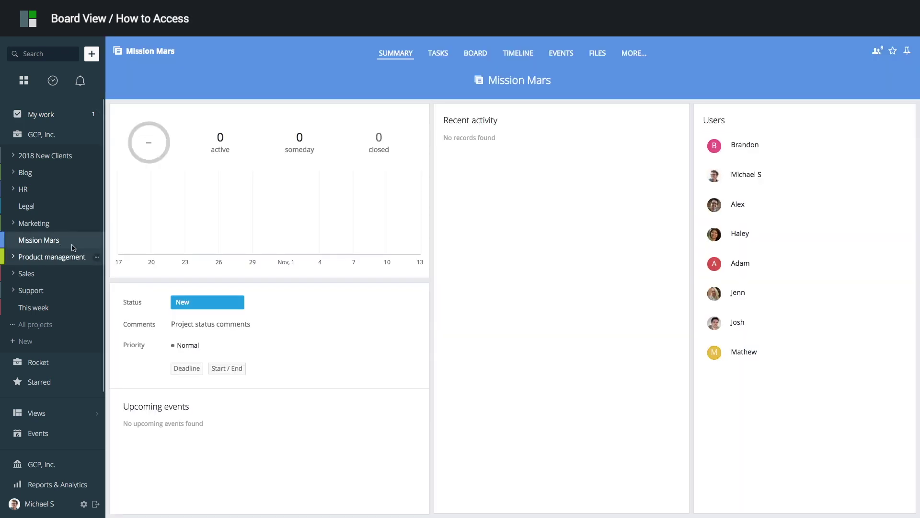
pyautogui.click(474, 54)
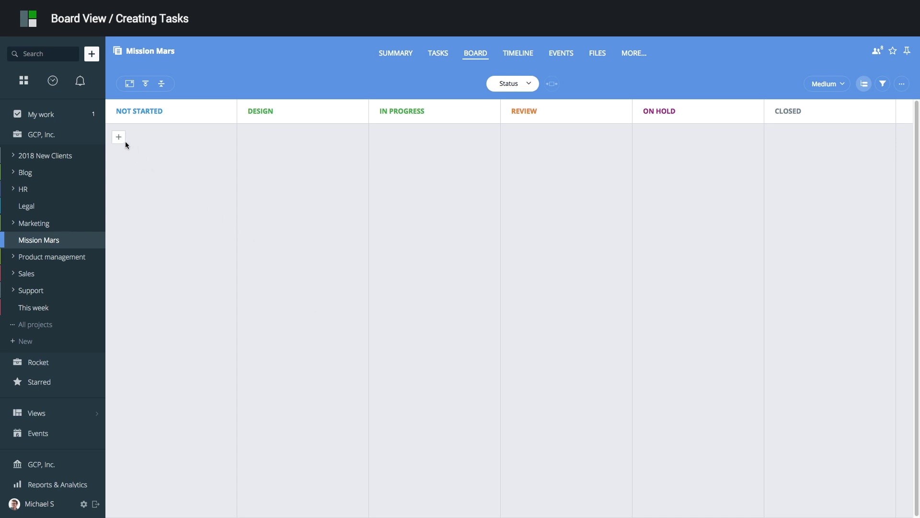
# - Add a 'Find engineers' task to Not Started, assigned to a teammate
pyautogui.click(118, 138)
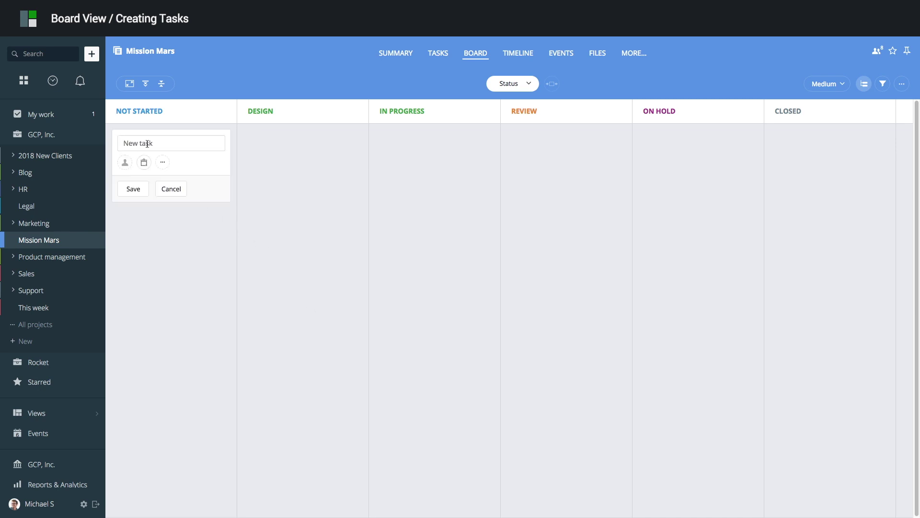
pyautogui.write('Fin')
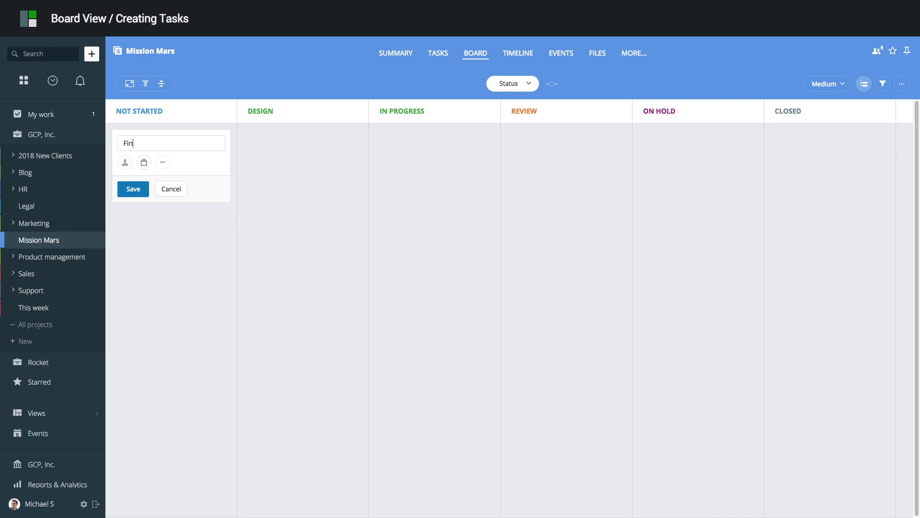
pyautogui.write('d engineers')
pyautogui.click(129, 163)
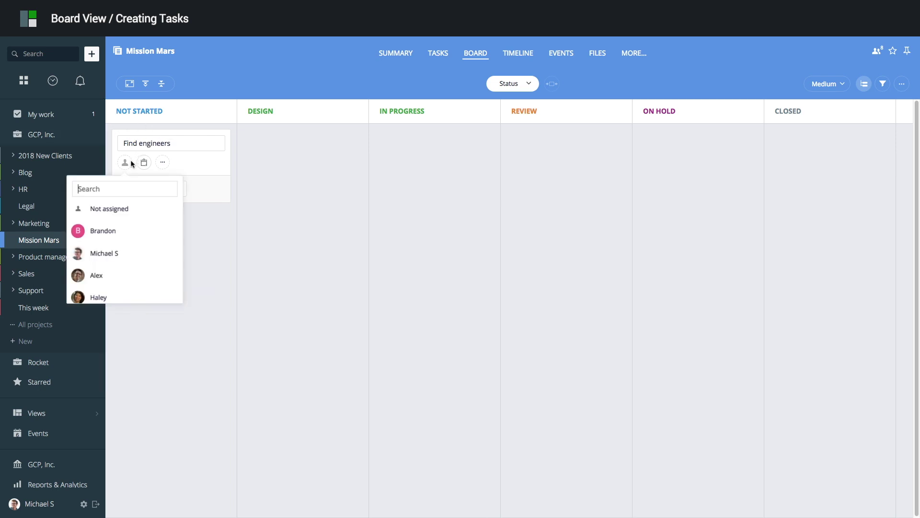
pyautogui.click(109, 251)
pyautogui.click(136, 191)
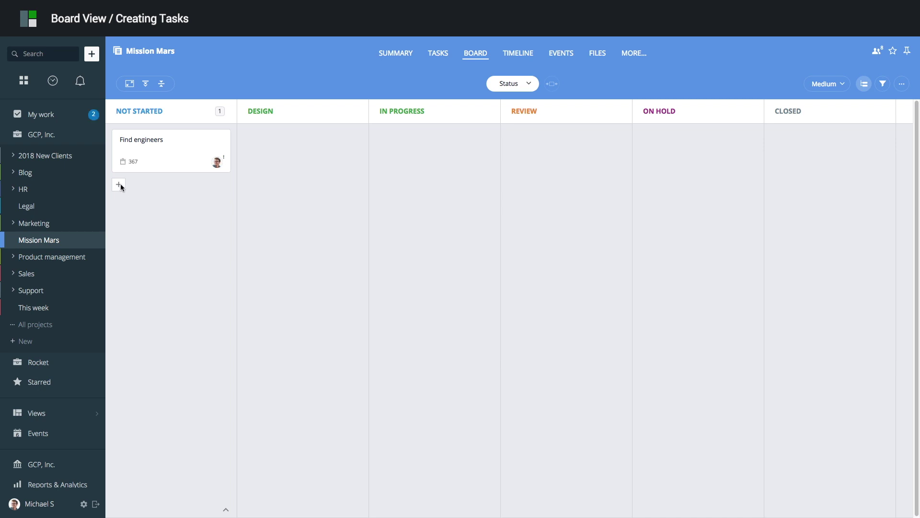
# - Add a 'Describe rocket specification' task to Not Started, assigned to a teammate
pyautogui.click(119, 184)
pyautogui.write('Describe rocket specification')
pyautogui.click(124, 210)
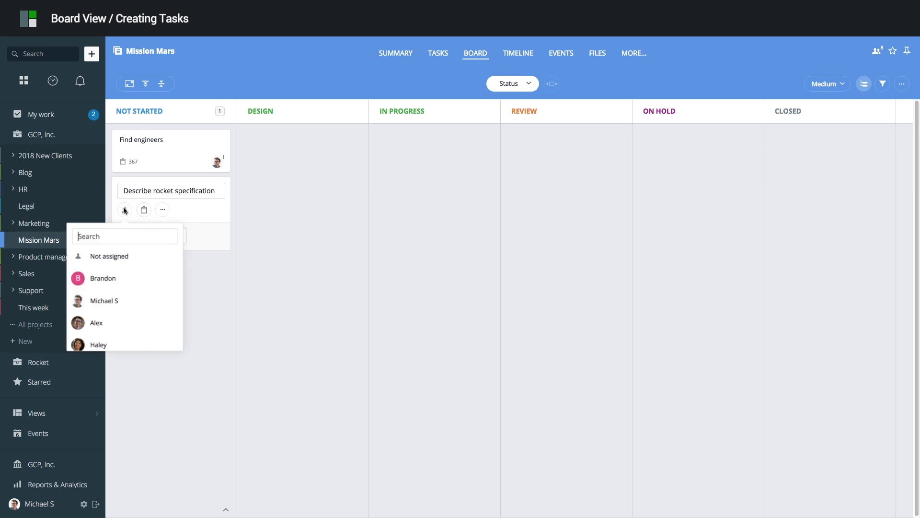
pyautogui.click(108, 275)
pyautogui.click(129, 237)
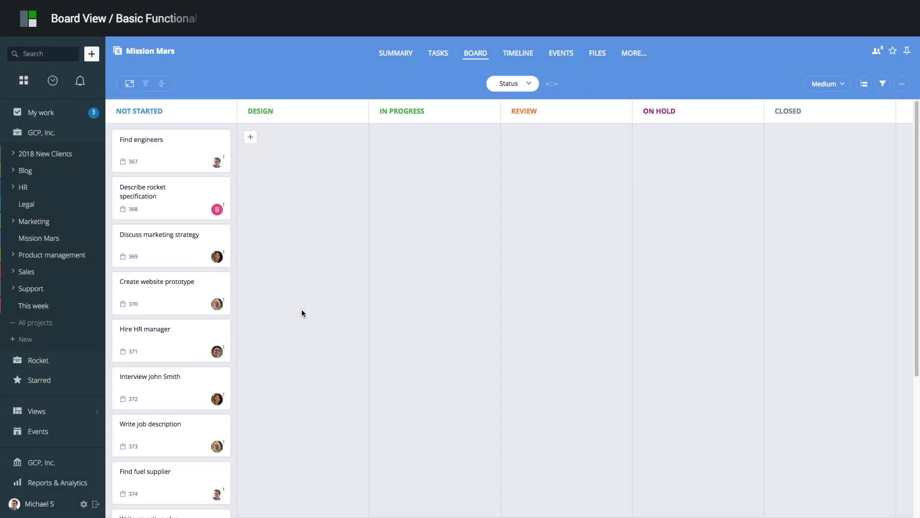
pyautogui.click(183, 200)
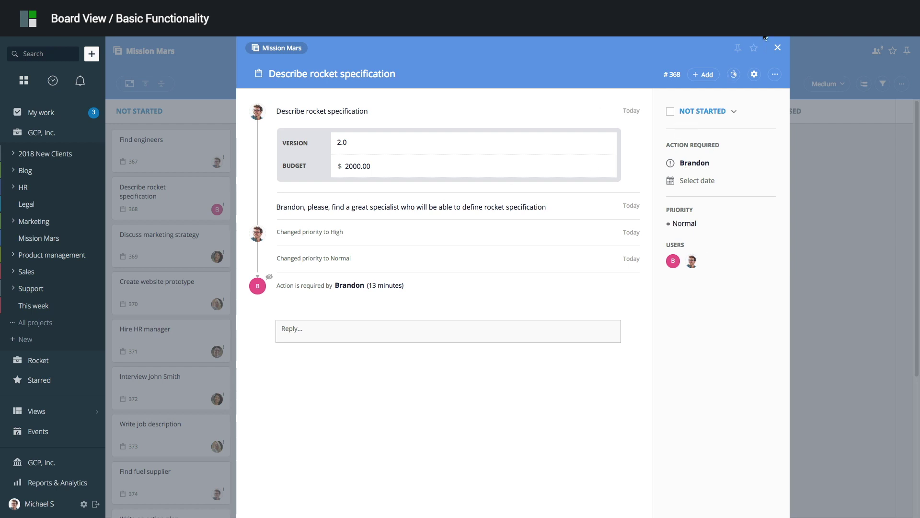
pyautogui.click(778, 48)
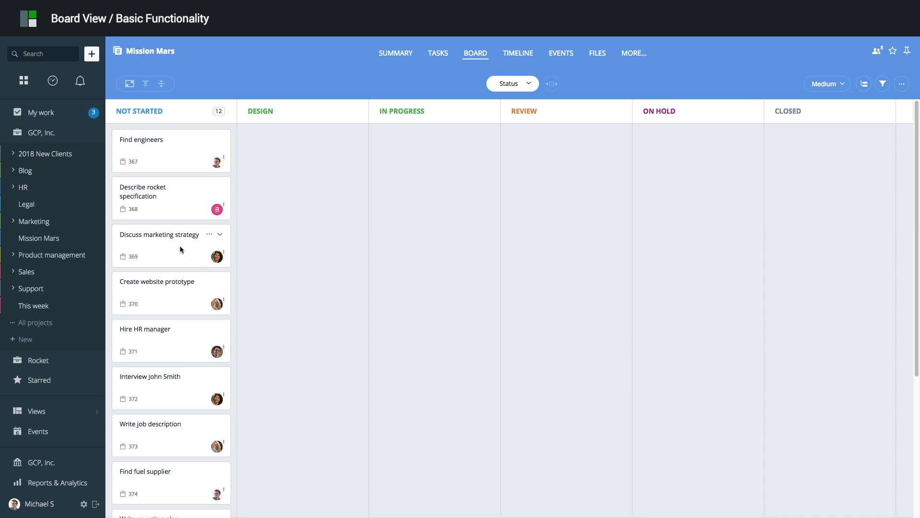
# - Move Discuss marketing strategy to In Progress, Hire HR manager to Review, others onward, and Find engineers to Closed
pyautogui.moveTo(178, 245); pyautogui.dragTo(384, 206)
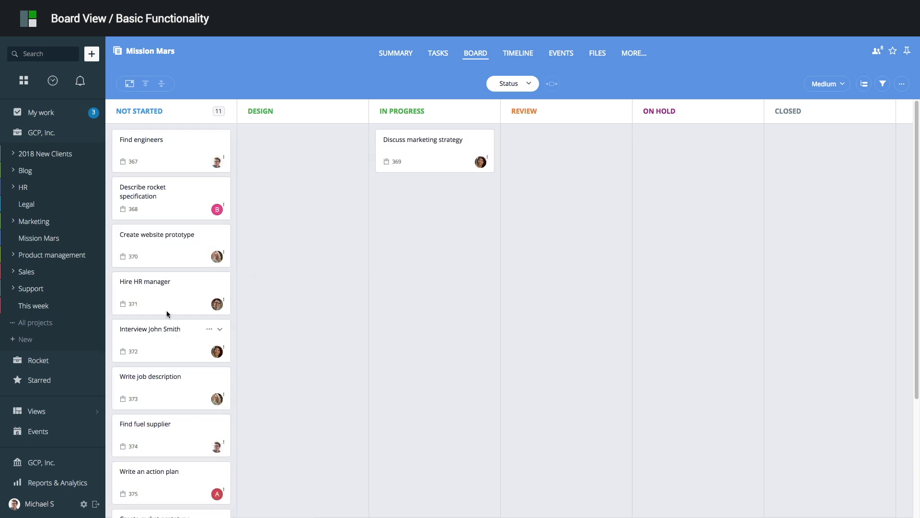
pyautogui.moveTo(166, 294); pyautogui.dragTo(524, 220)
pyautogui.moveTo(168, 297); pyautogui.dragTo(466, 304)
pyautogui.moveTo(173, 359); pyautogui.dragTo(324, 208)
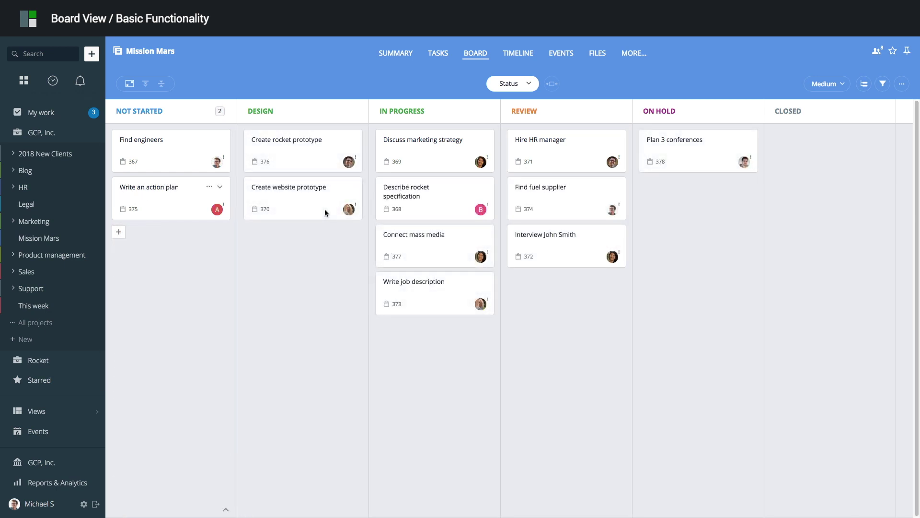
pyautogui.moveTo(185, 140); pyautogui.dragTo(806, 156)
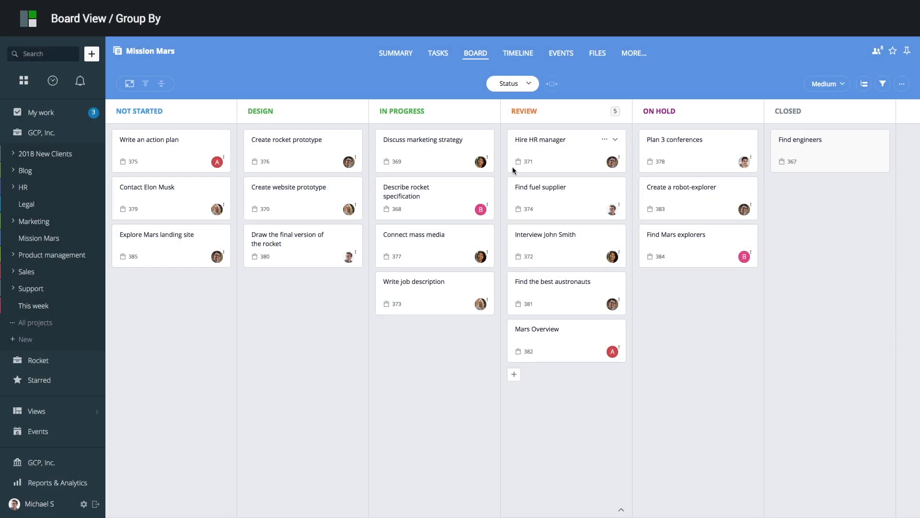
# - Group the board by Action Required and view the Find Mars explorers card's action menu
pyautogui.click(529, 85)
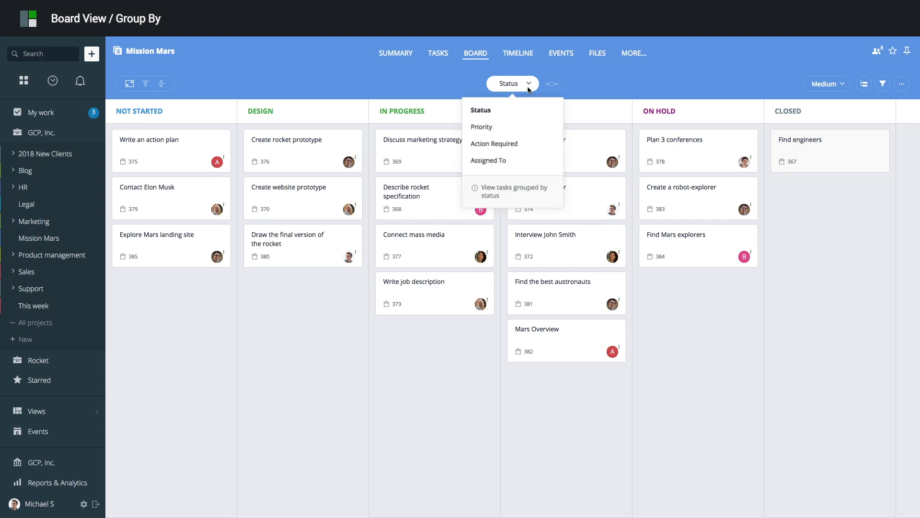
pyautogui.click(497, 143)
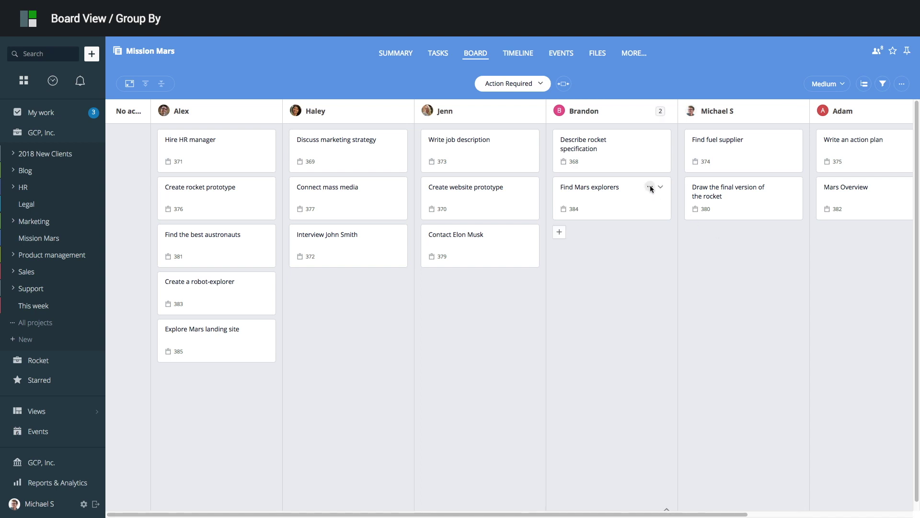
pyautogui.click(650, 188)
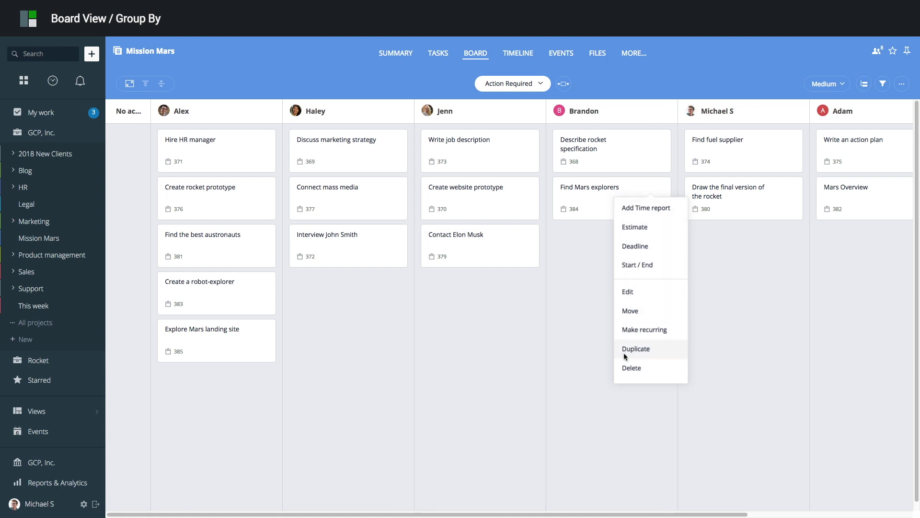
pyautogui.click(701, 243)
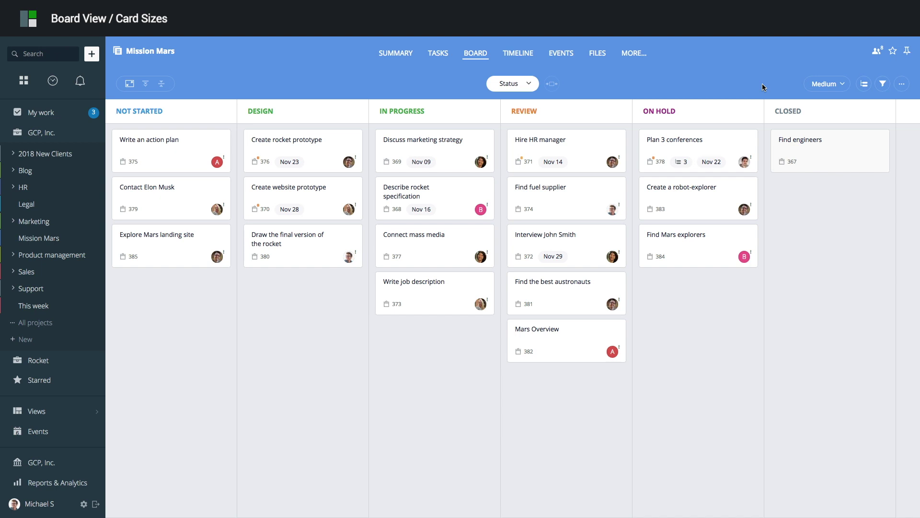
# - Preview the board with Small and then Large card sizes
pyautogui.click(844, 83)
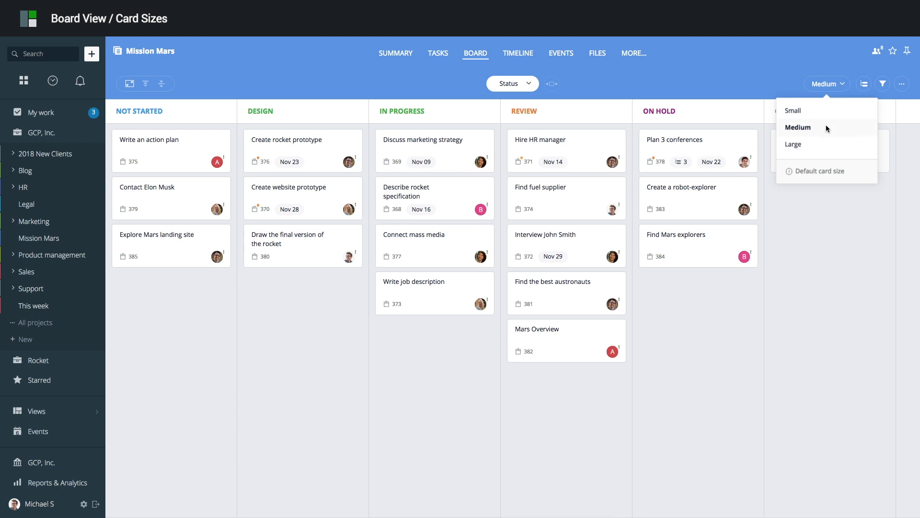
pyautogui.click(756, 87)
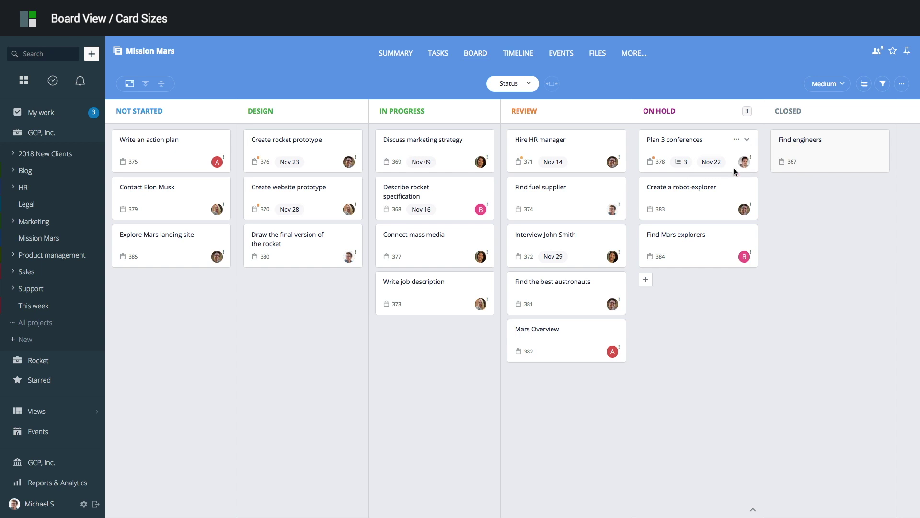
pyautogui.click(821, 84)
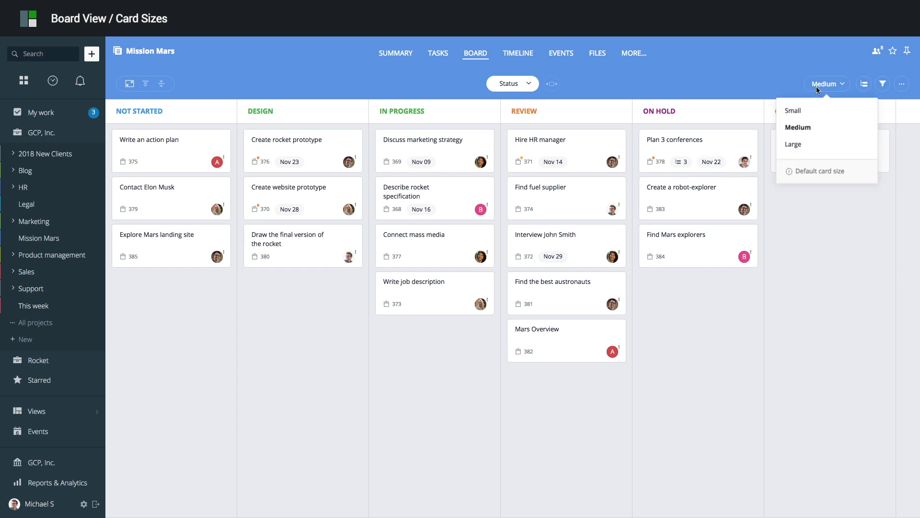
pyautogui.click(812, 114)
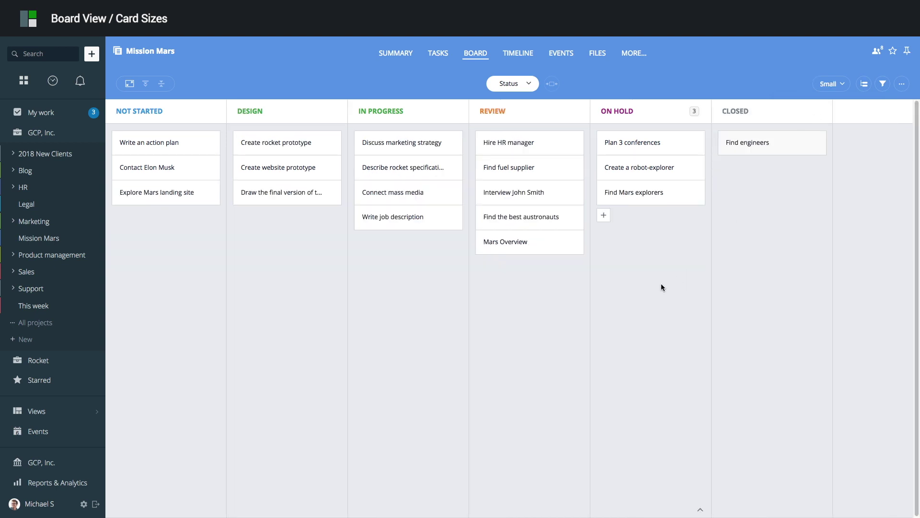
pyautogui.click(826, 85)
pyautogui.click(808, 146)
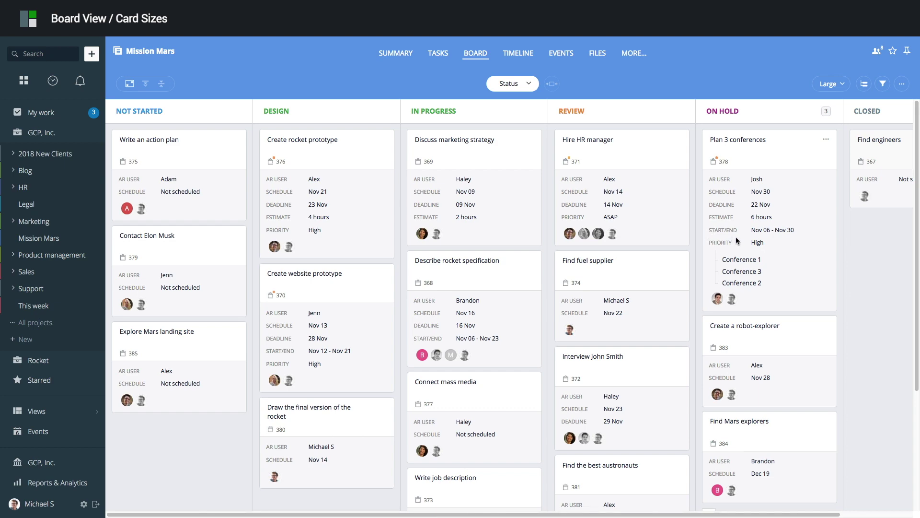
# - Set cards to Medium size, then expand and collapse the Create rocket prototype card
pyautogui.click(819, 126)
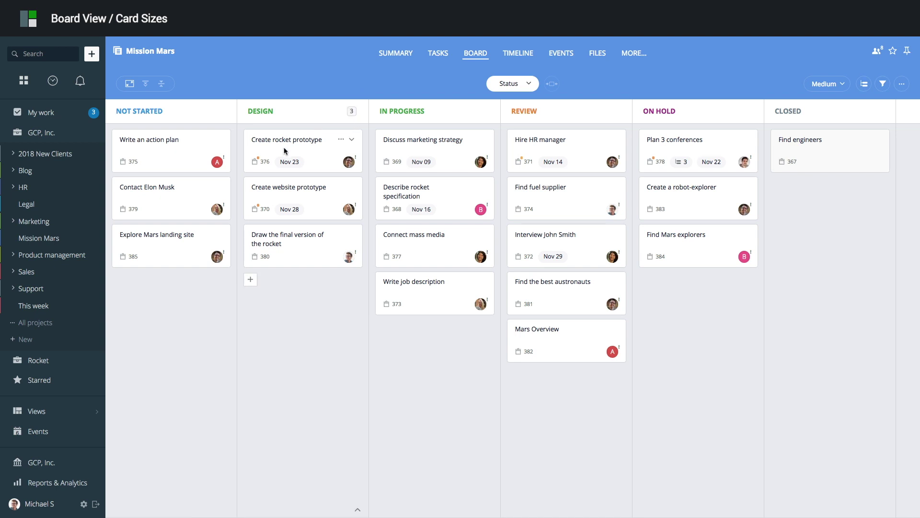
pyautogui.click(353, 140)
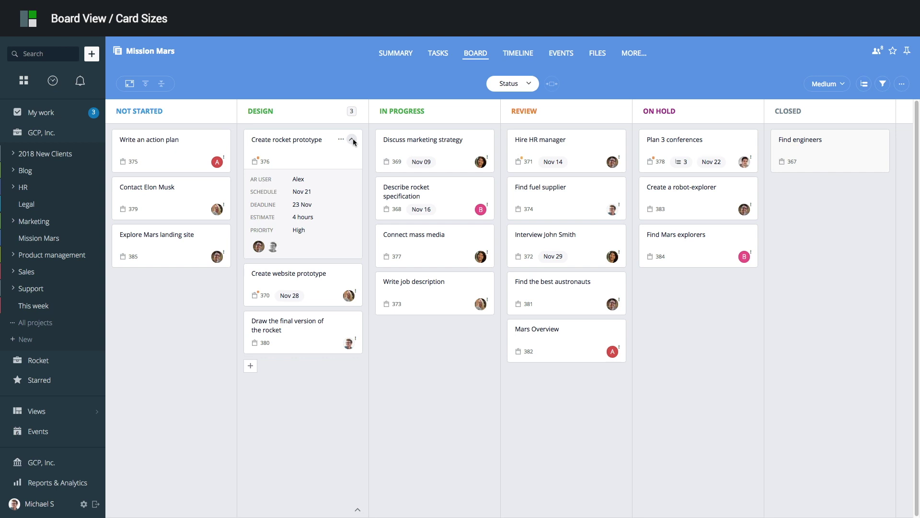
pyautogui.click(352, 140)
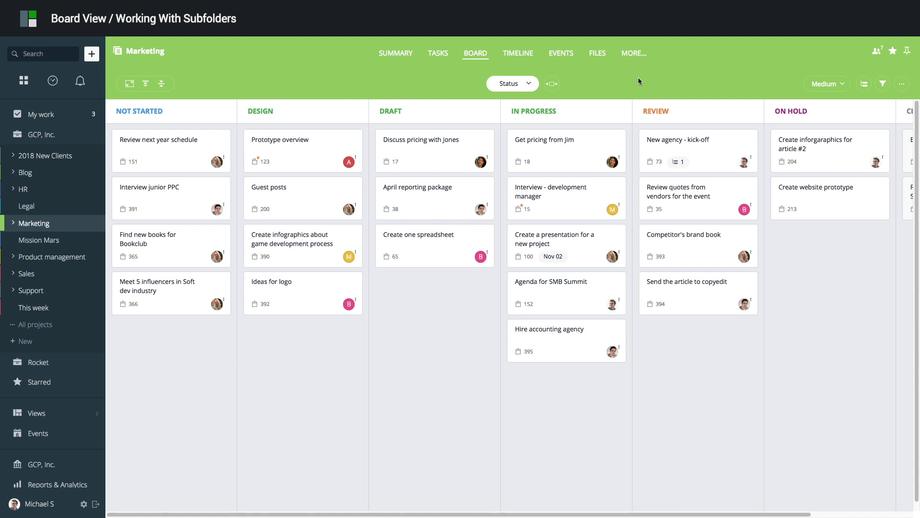
# - Show subfolder task rows, browse the Blog subfolder, and move the infographics task from Design toward Draft
pyautogui.click(870, 85)
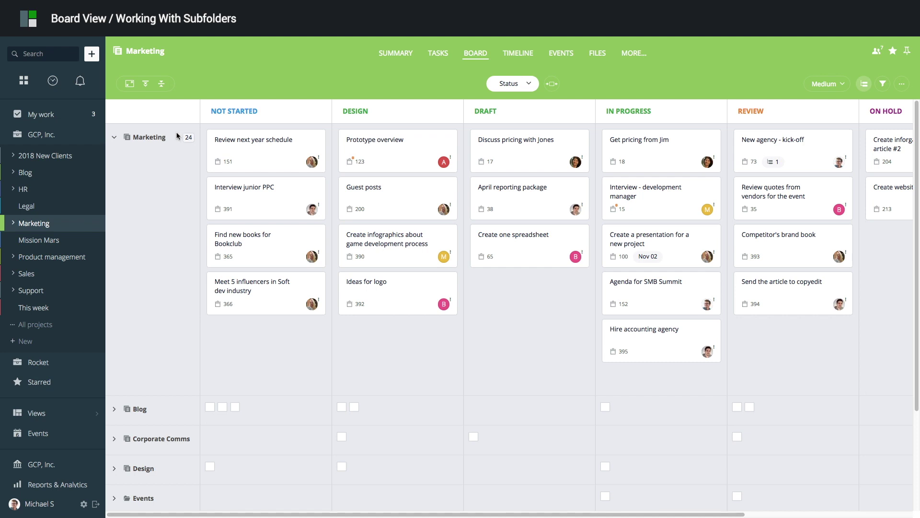
pyautogui.click(115, 410)
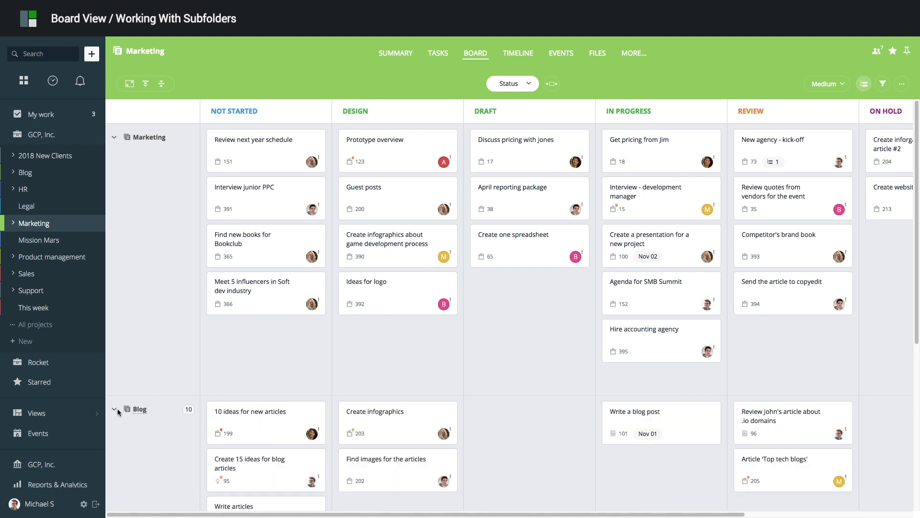
pyautogui.click(132, 408)
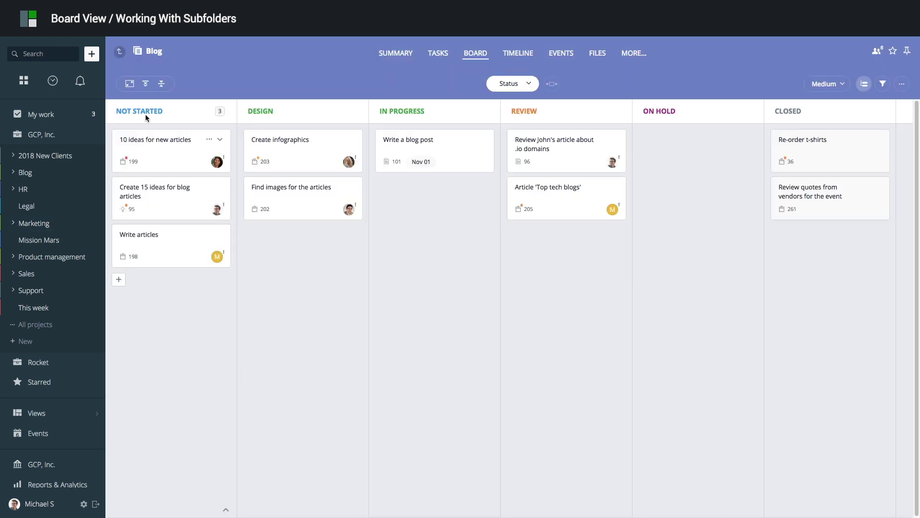
pyautogui.click(119, 52)
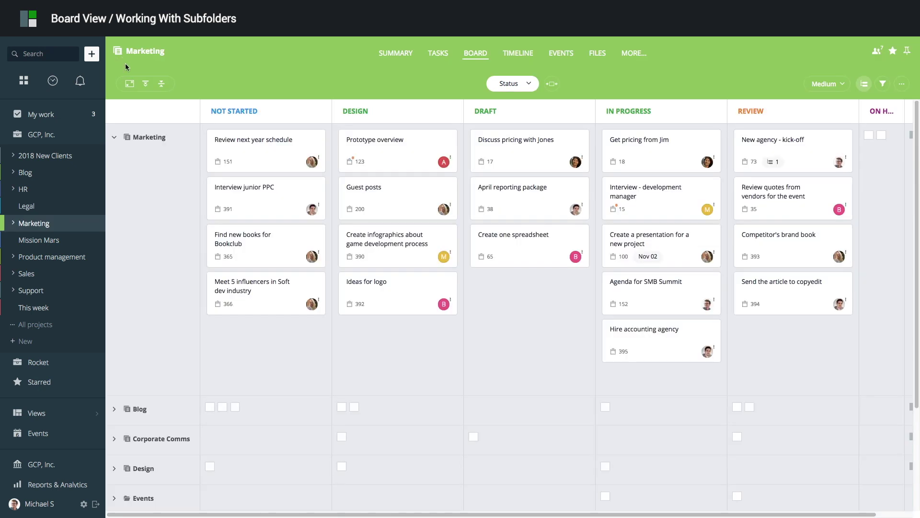
pyautogui.click(114, 409)
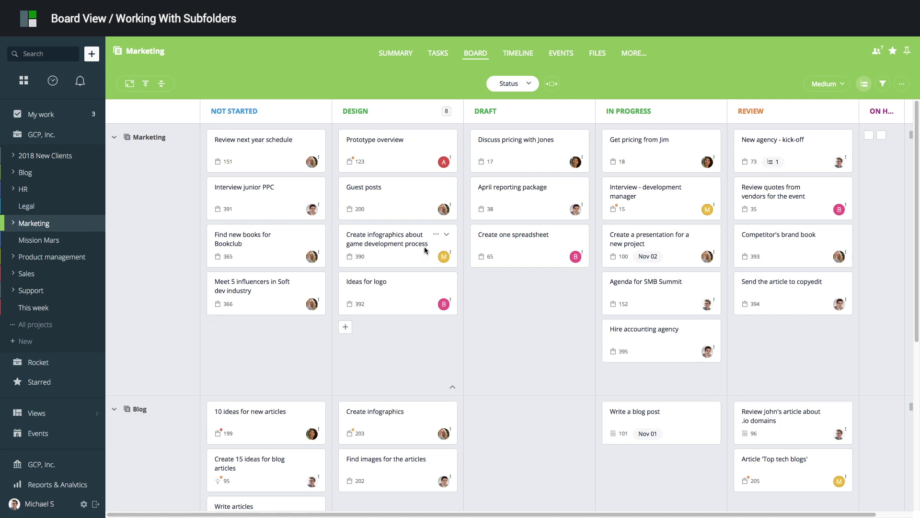
pyautogui.moveTo(425, 249); pyautogui.dragTo(499, 284)
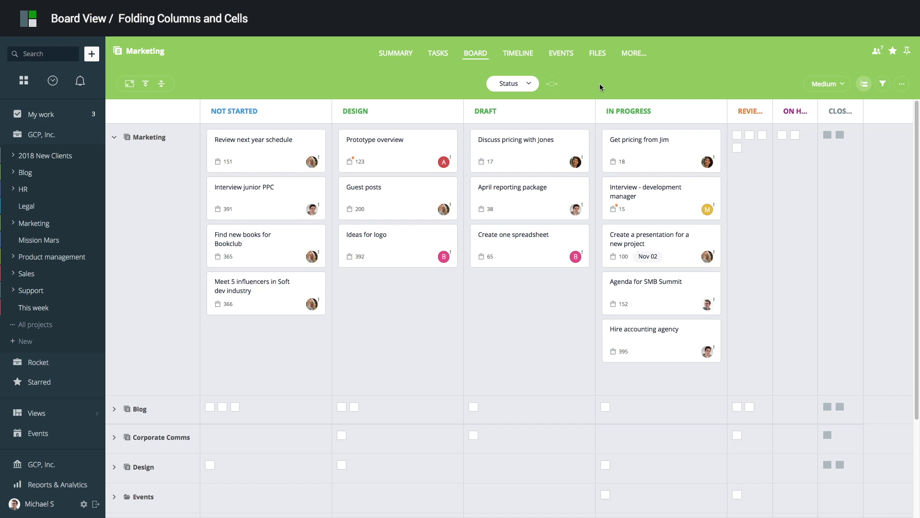
# - Unfold Review, fit the board to screen, unfold Blog's Design cell, then collapse and expand all cells
pyautogui.click(750, 111)
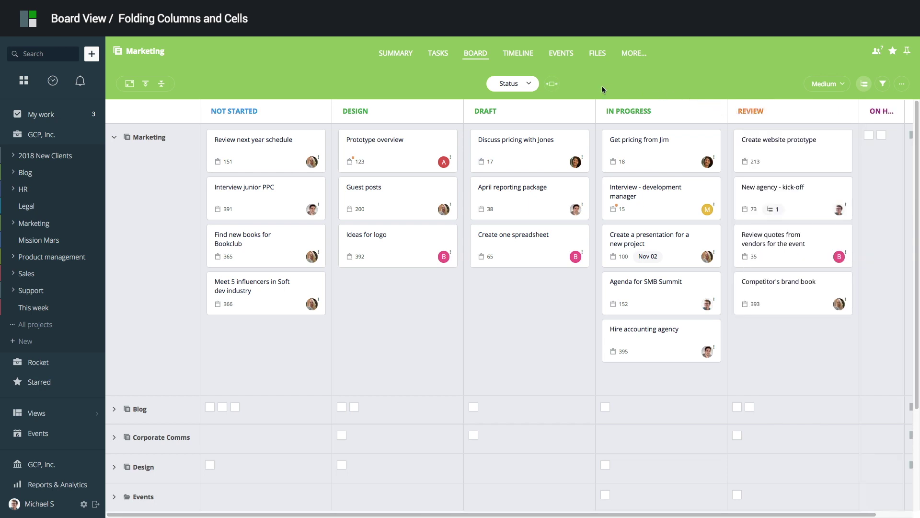
pyautogui.click(553, 84)
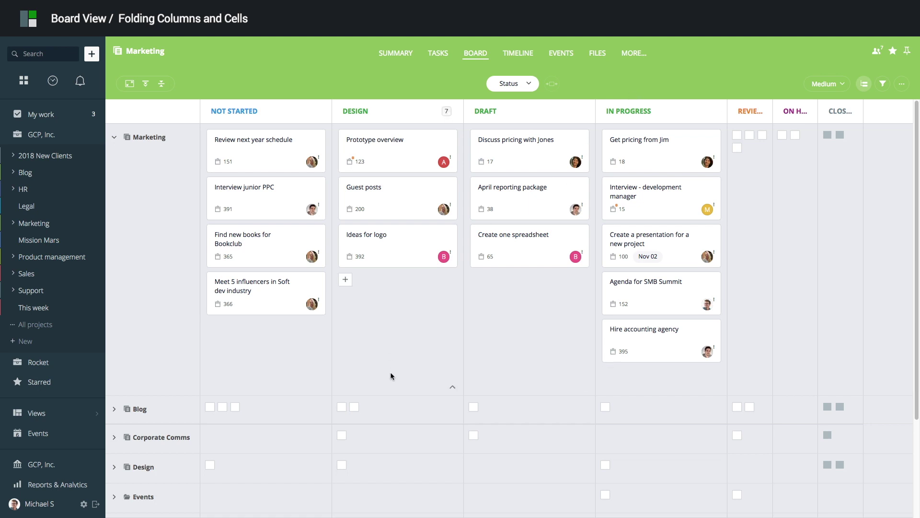
pyautogui.click(384, 407)
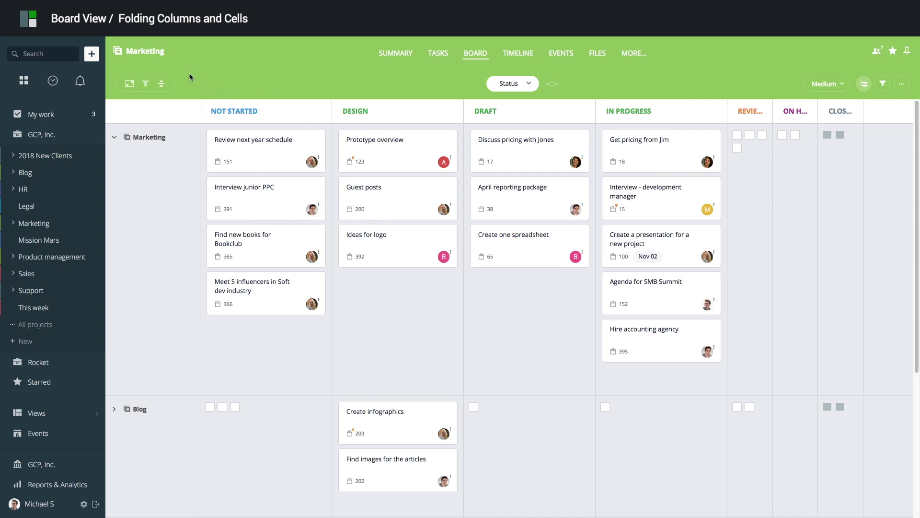
pyautogui.click(163, 85)
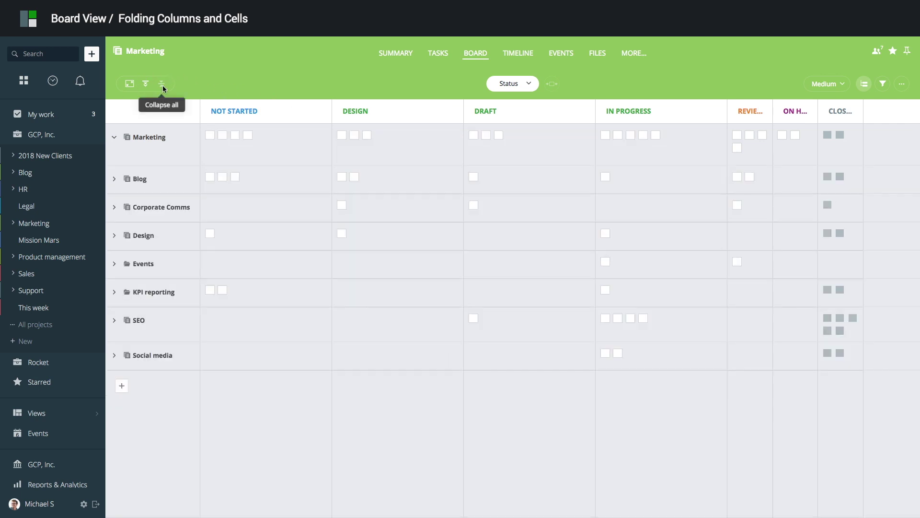
pyautogui.click(145, 85)
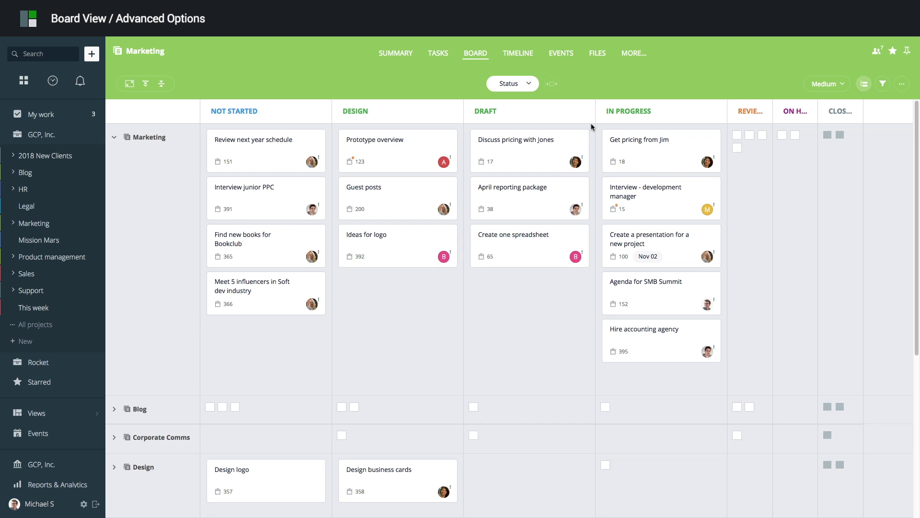
pyautogui.click(884, 85)
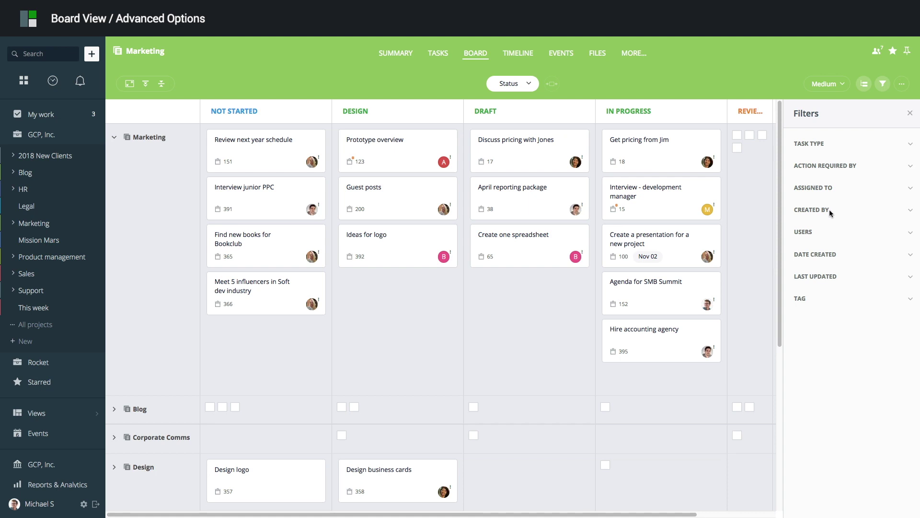
pyautogui.click(836, 168)
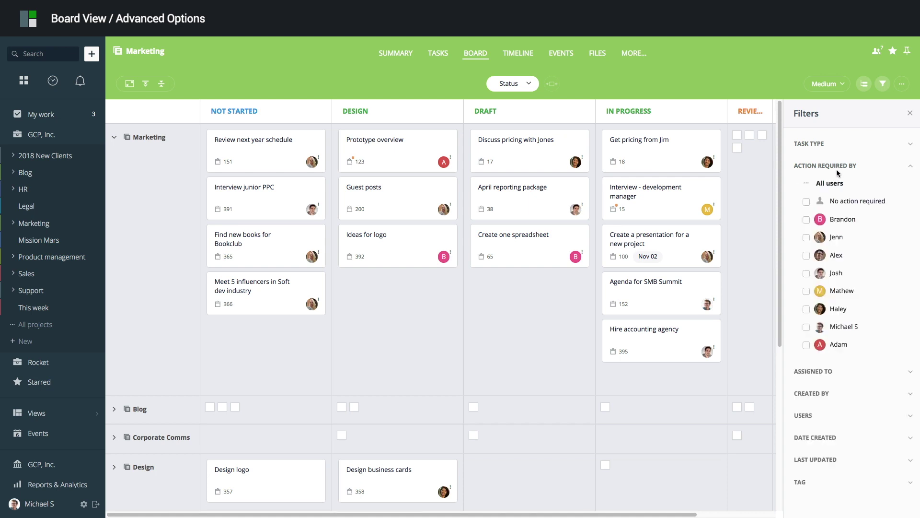
pyautogui.click(807, 238)
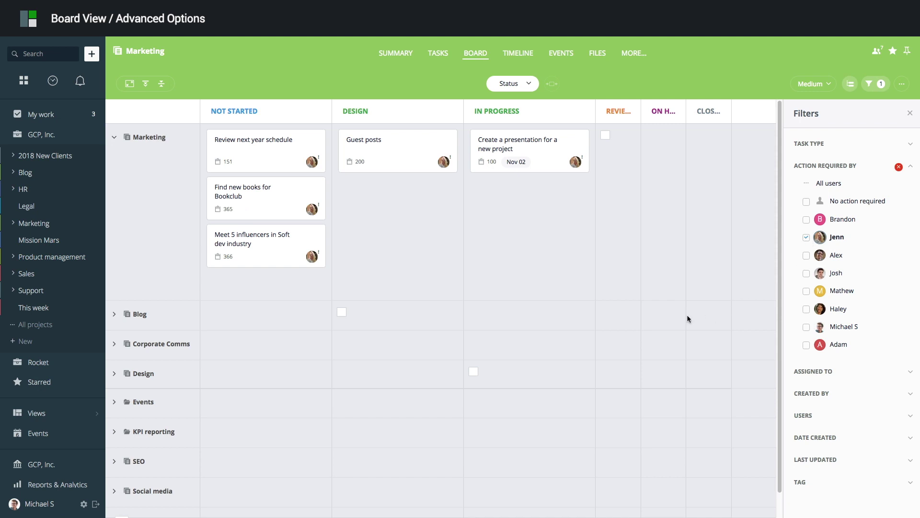
pyautogui.click(910, 114)
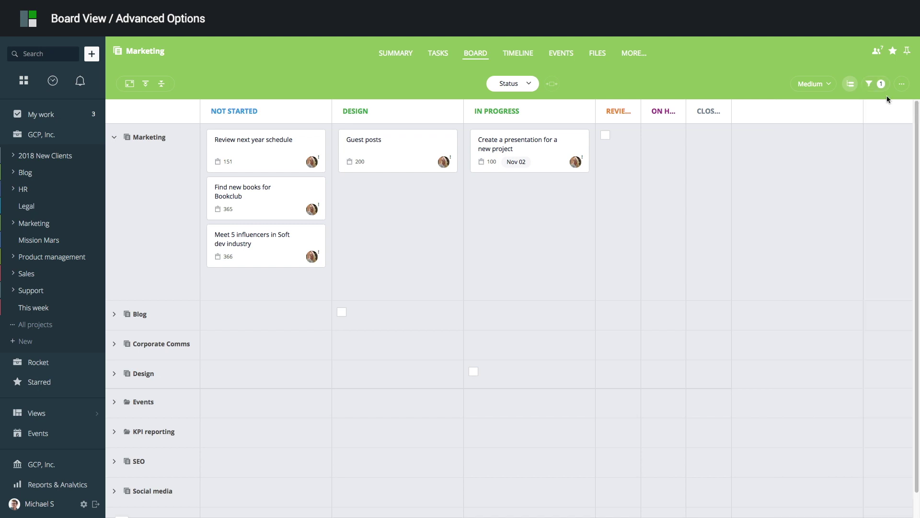
pyautogui.click(883, 85)
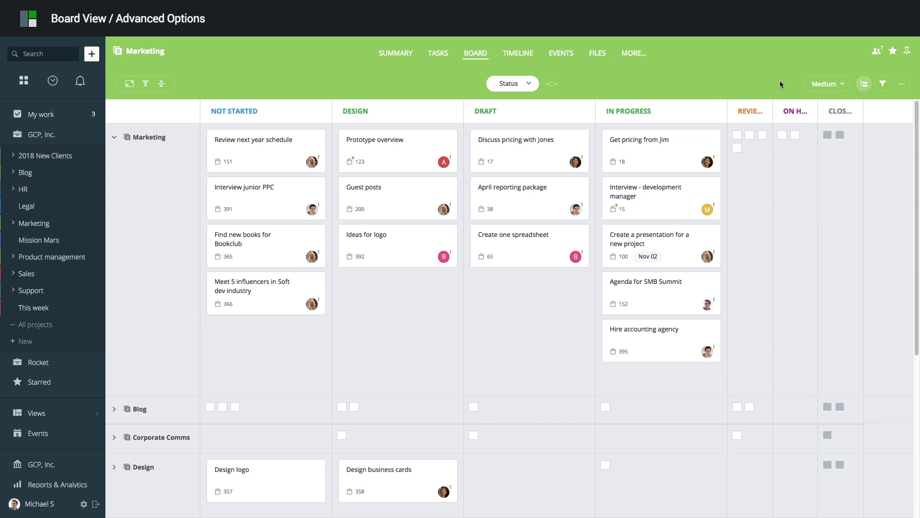
# - Show the board's More options menu with Export to CSV, Import from CSV and Help
pyautogui.click(902, 85)
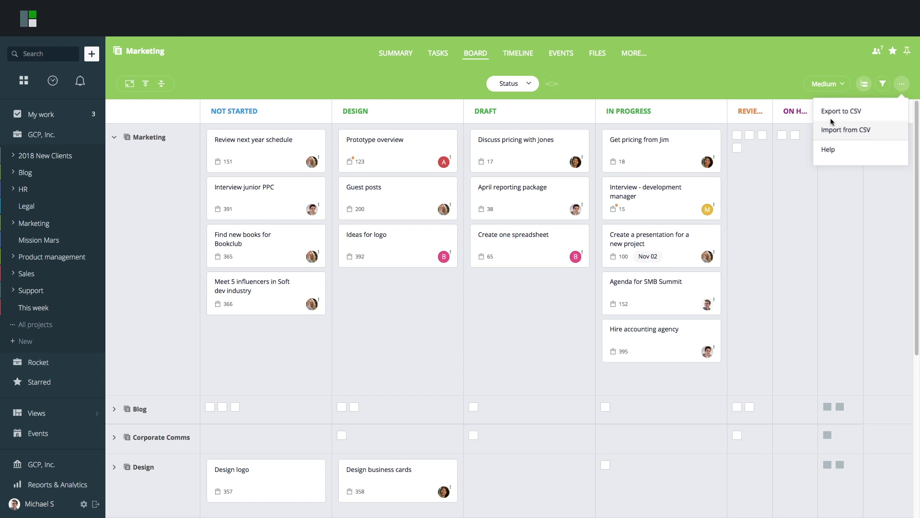